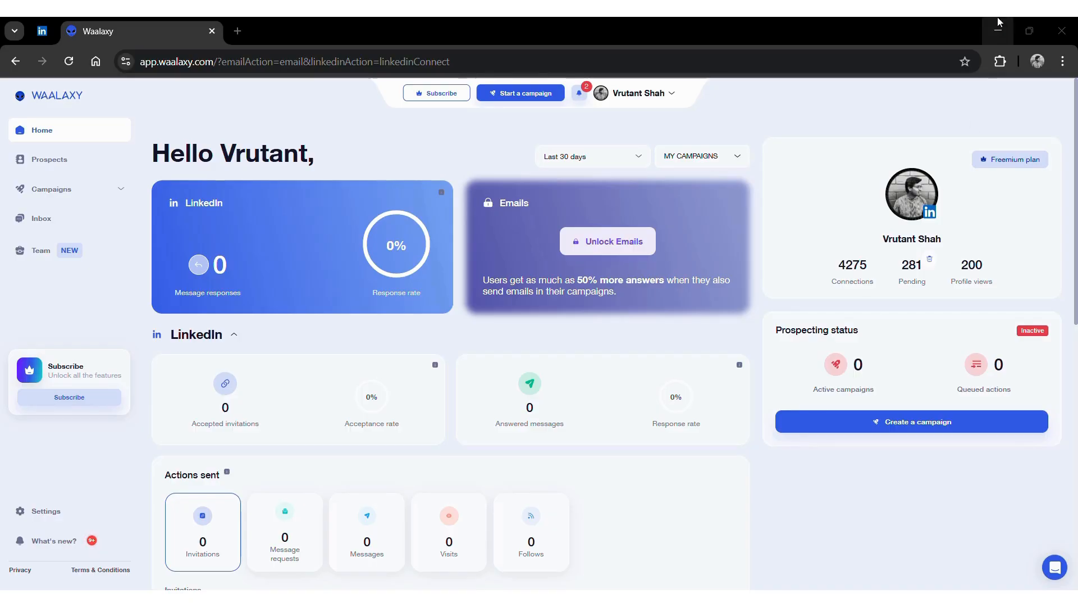
- Look through the installed browser extensions, then close the list
click(1000, 61)
scroll(863, 309, down, 2)
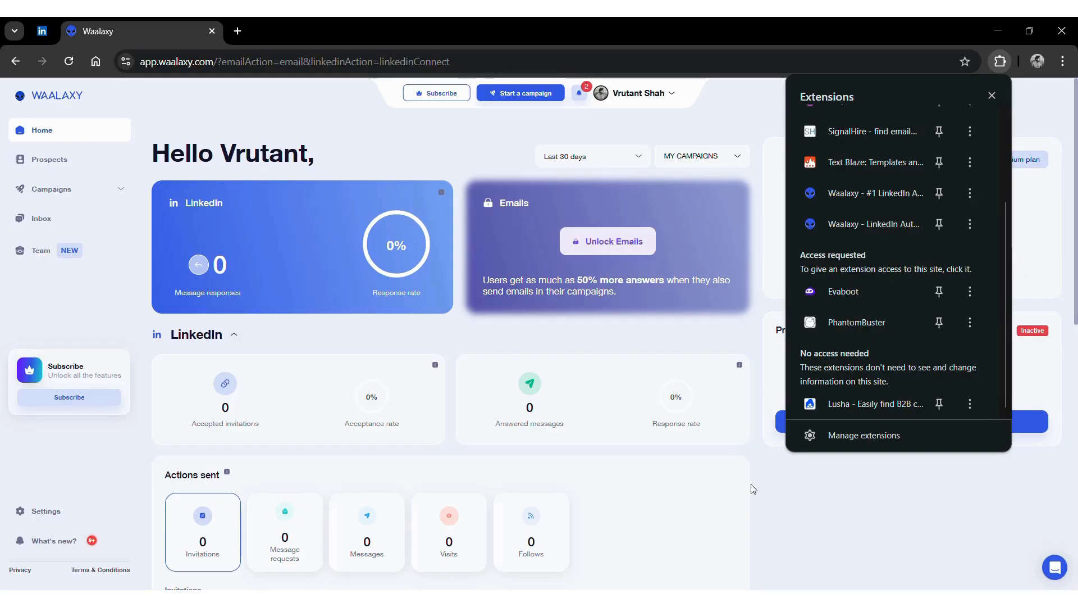
click(787, 486)
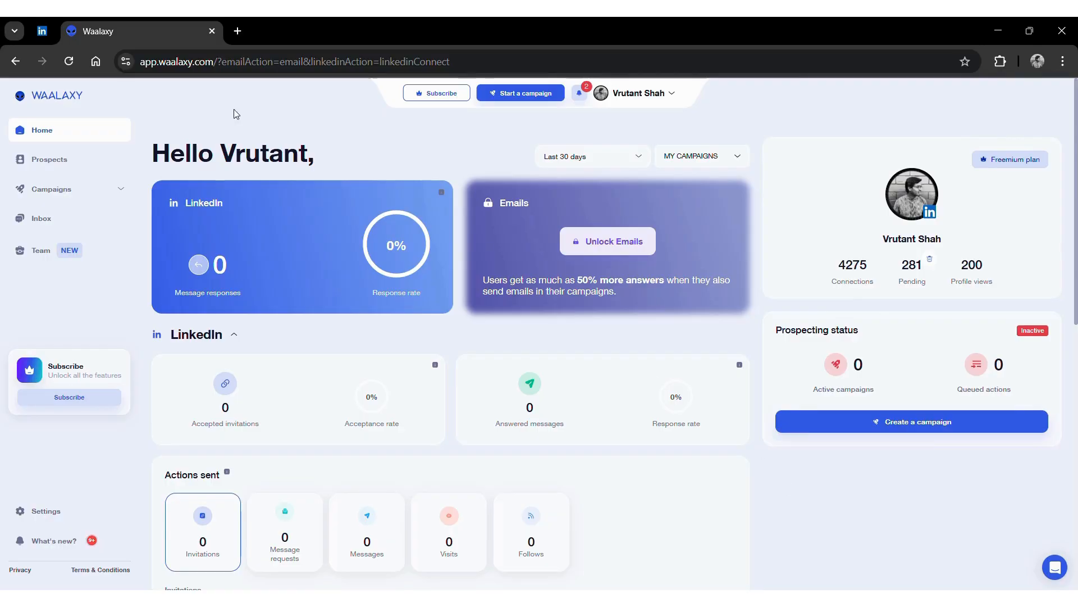
- Go to LinkedIn's My Network connections page listing 4,275 connections
click(42, 31)
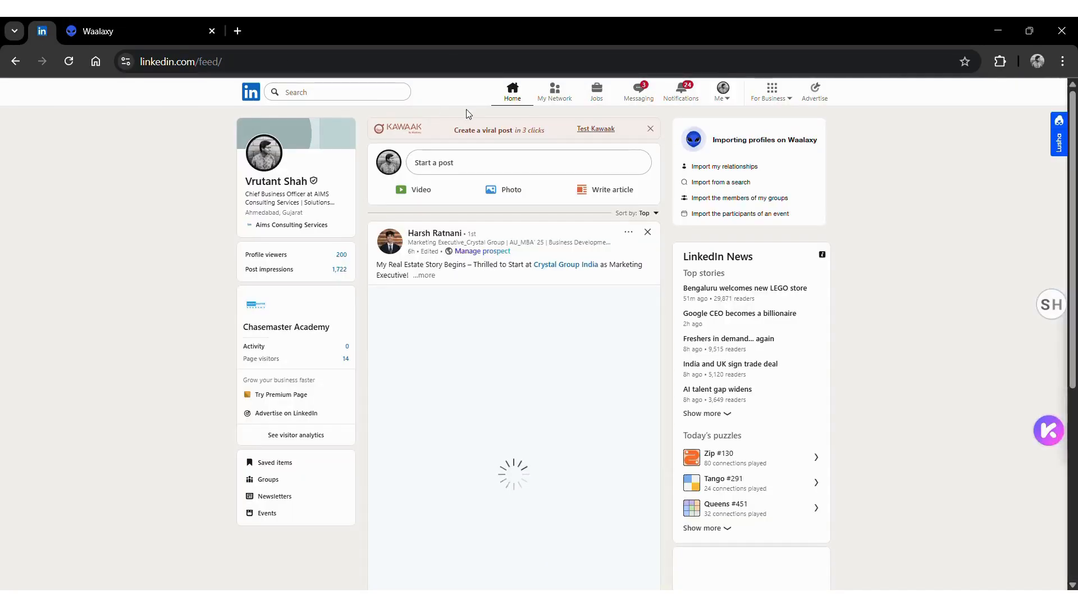
click(540, 100)
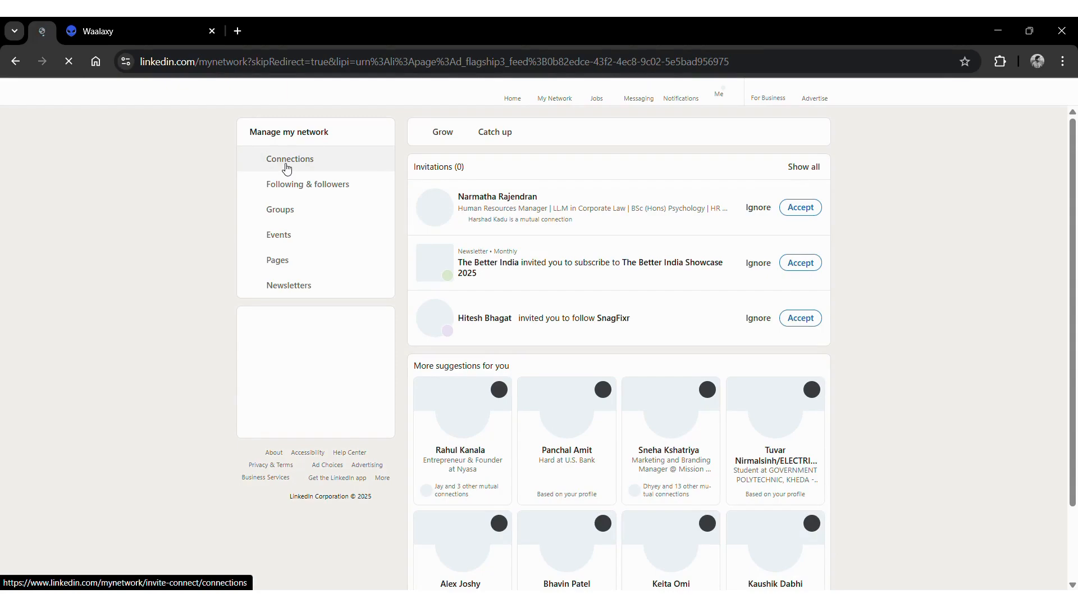
click(287, 168)
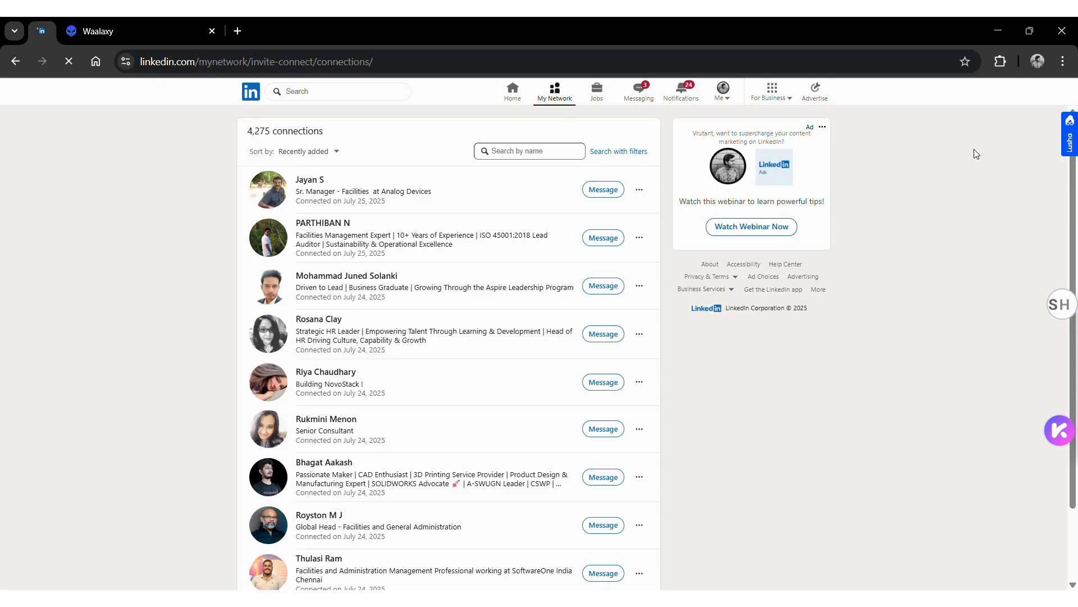
- Launch the Waalaxy extension's import-first-relations panel showing 4275 to import
click(1008, 62)
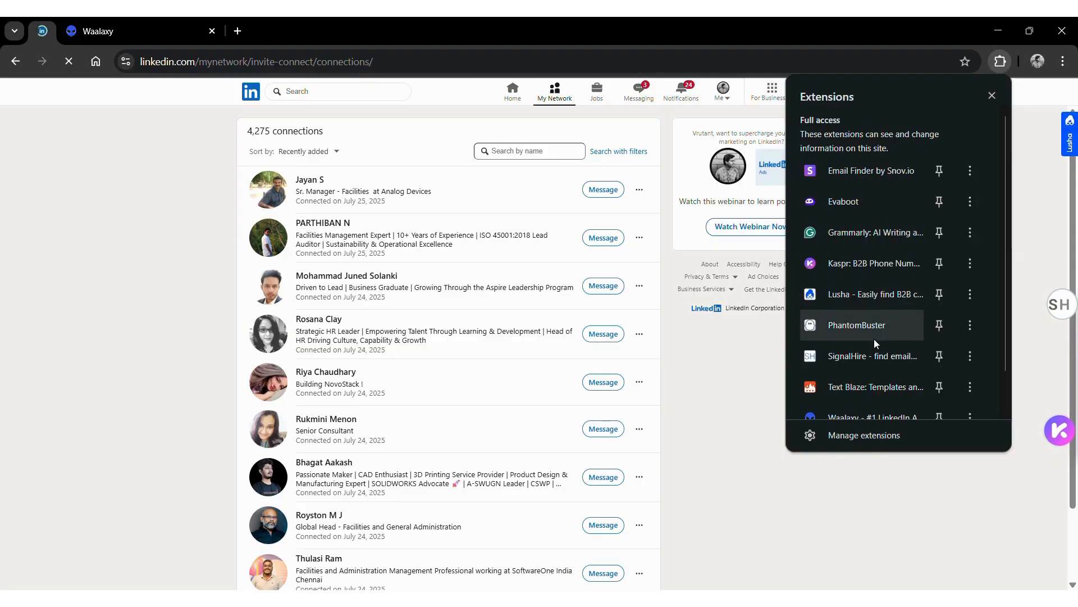
scroll(877, 344, down, 2)
click(853, 405)
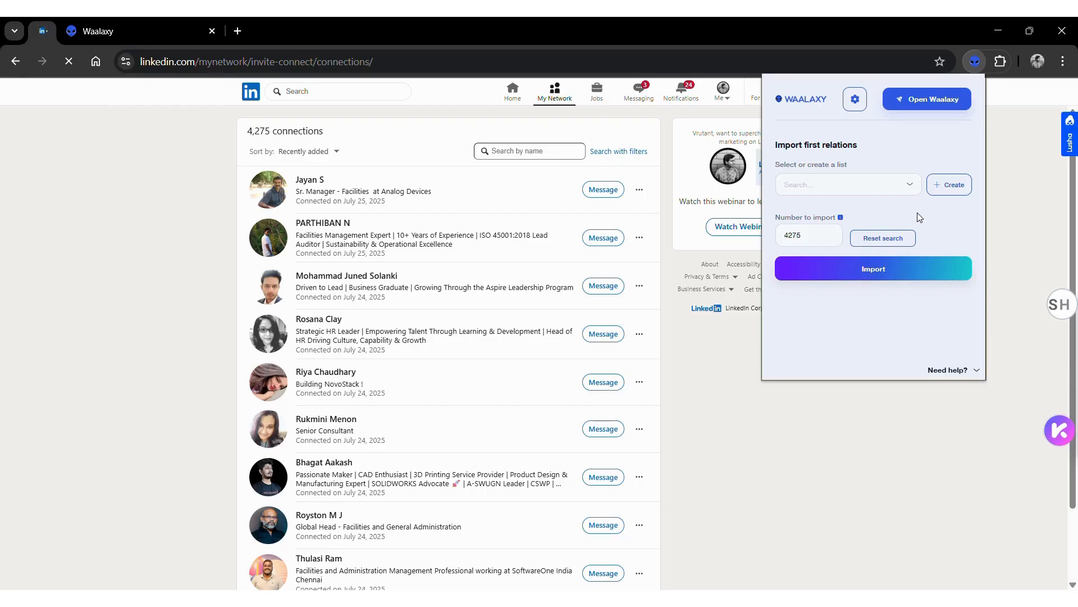
- Create a new Waalaxy prospect list named 'Test'
click(948, 186)
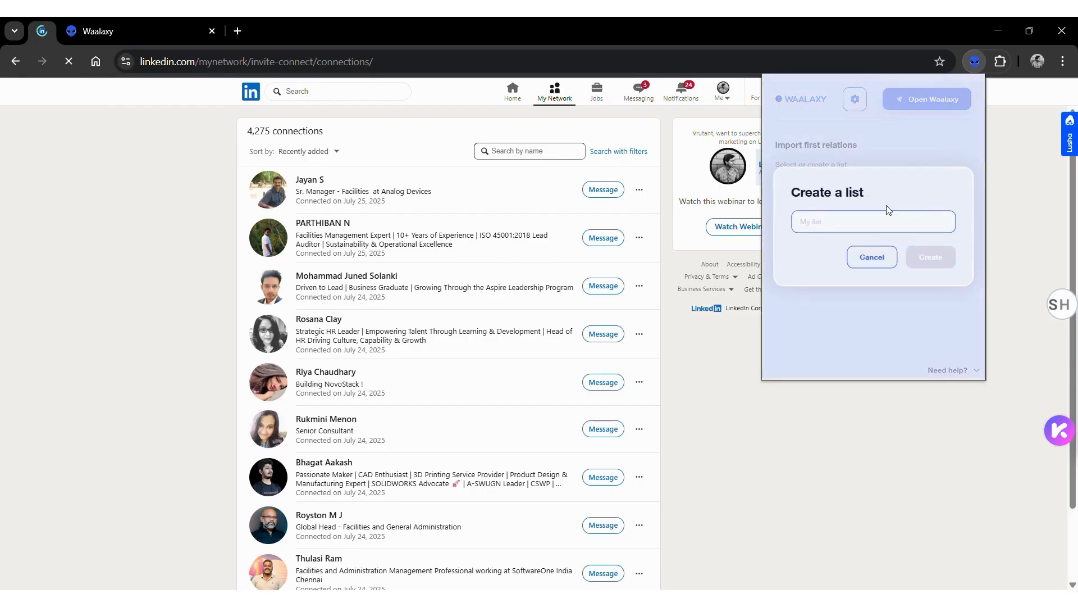
text(Test)
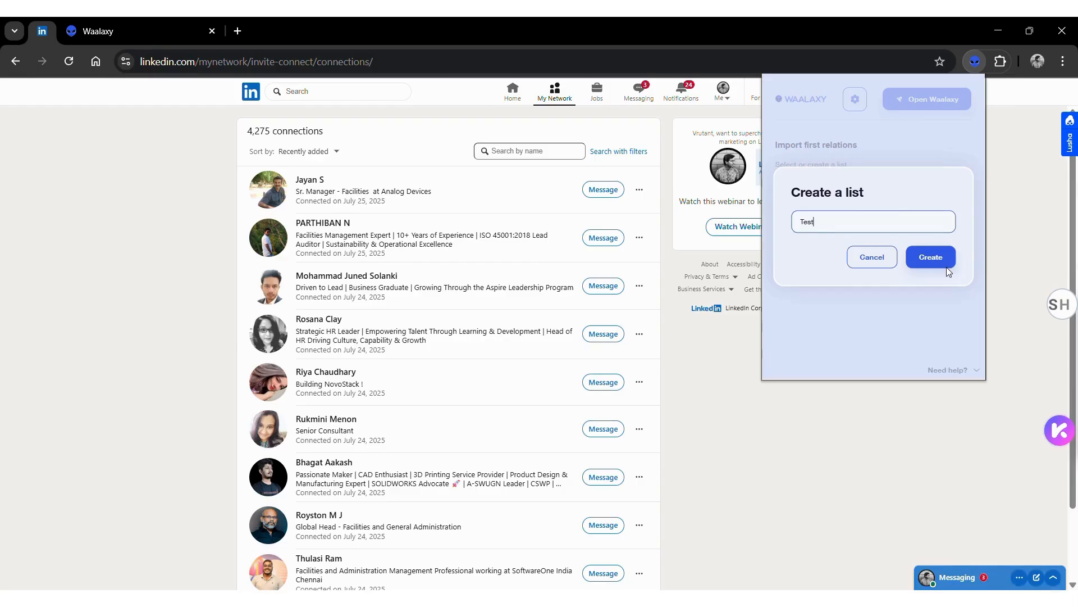
click(938, 257)
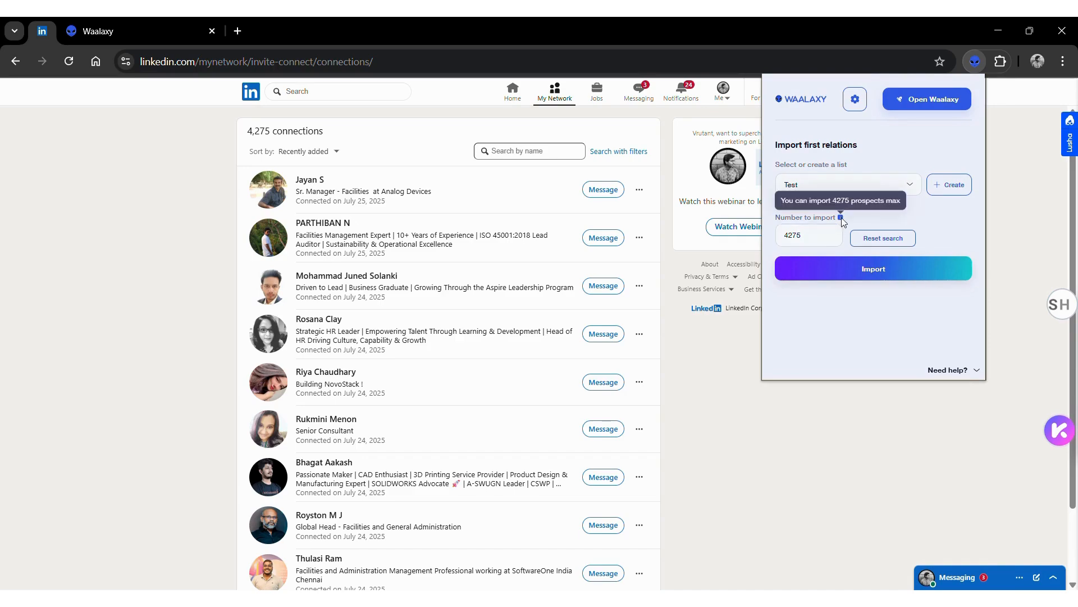
- Import 1000 connections into Test, then return to the Waalaxy dashboard
click(815, 227)
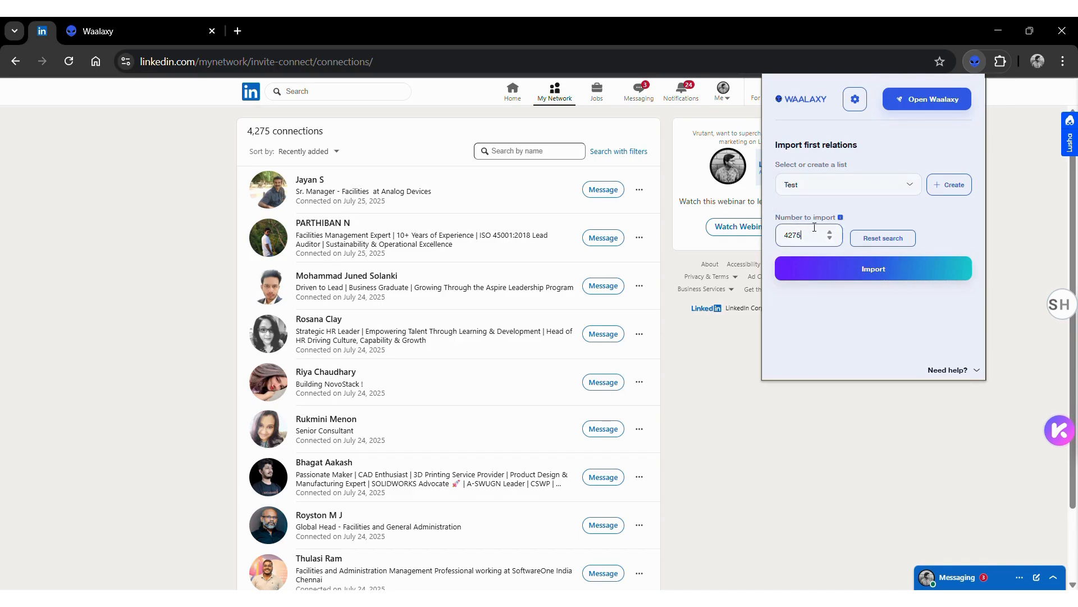
key(ctrl+a)
text(1000)
click(844, 265)
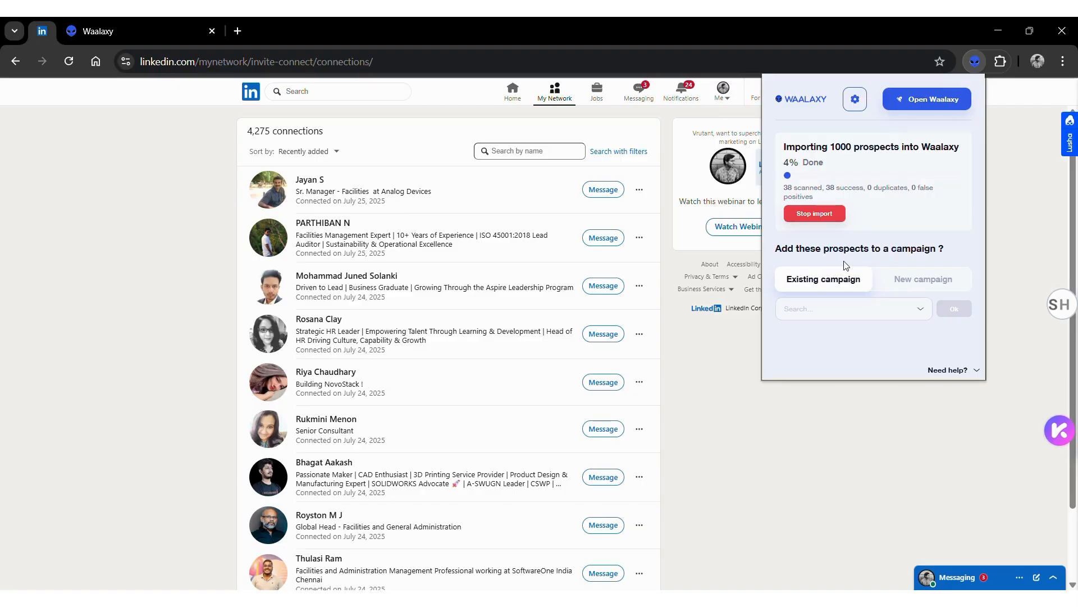
click(166, 32)
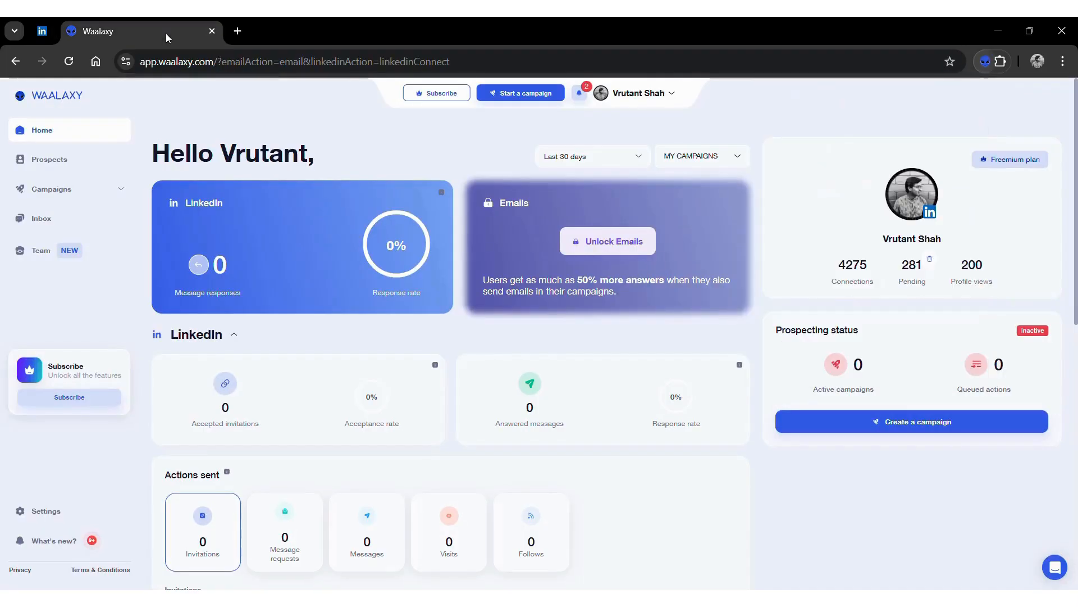
- Open the Test list on the Prospects page and scroll through its 76 prospects
click(41, 163)
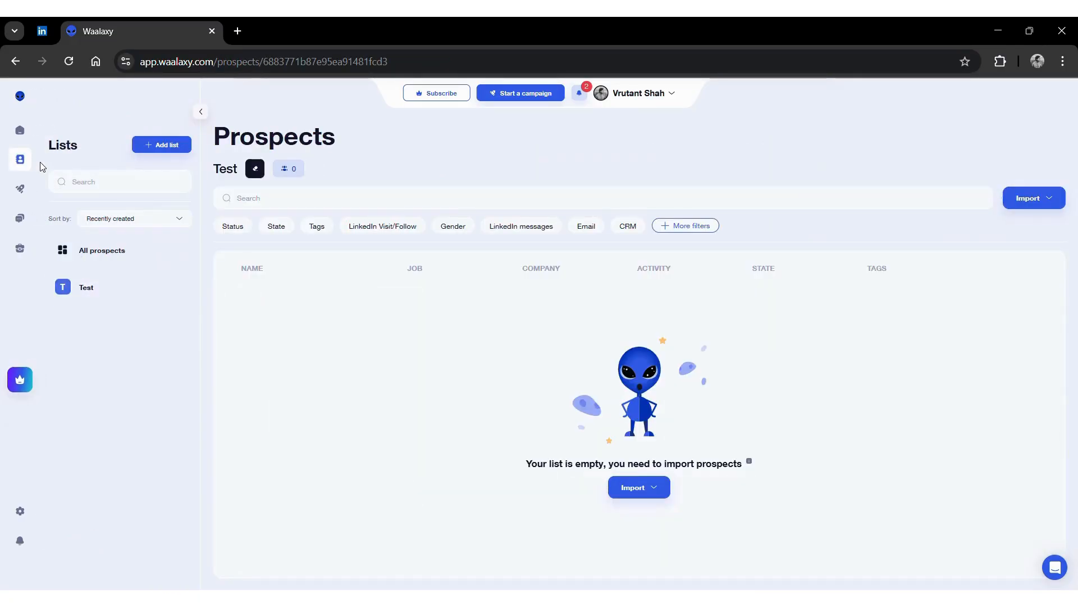
click(100, 288)
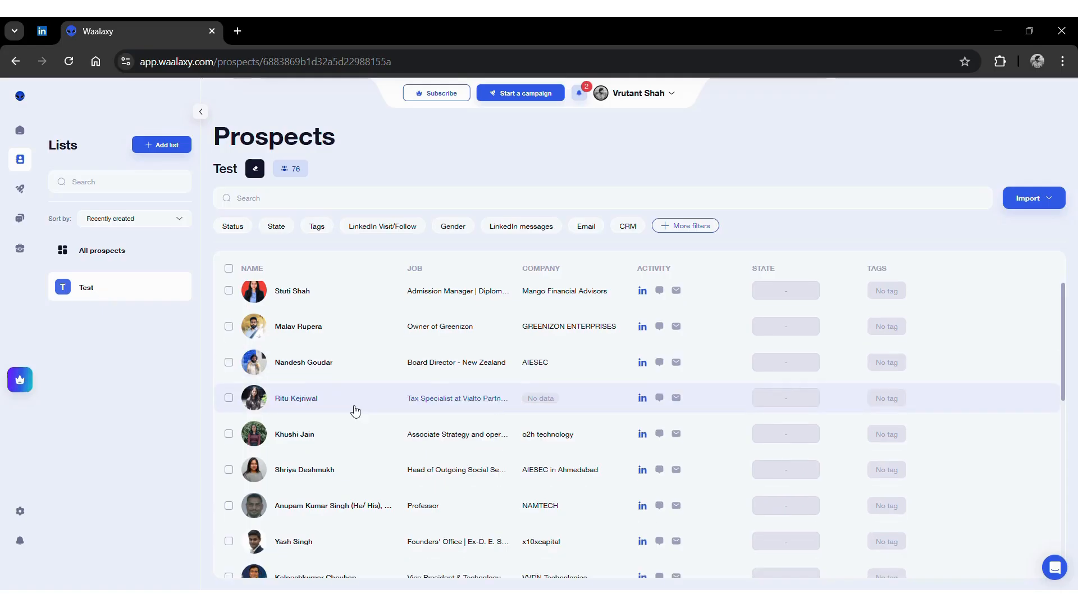
scroll(356, 410, down, 4)
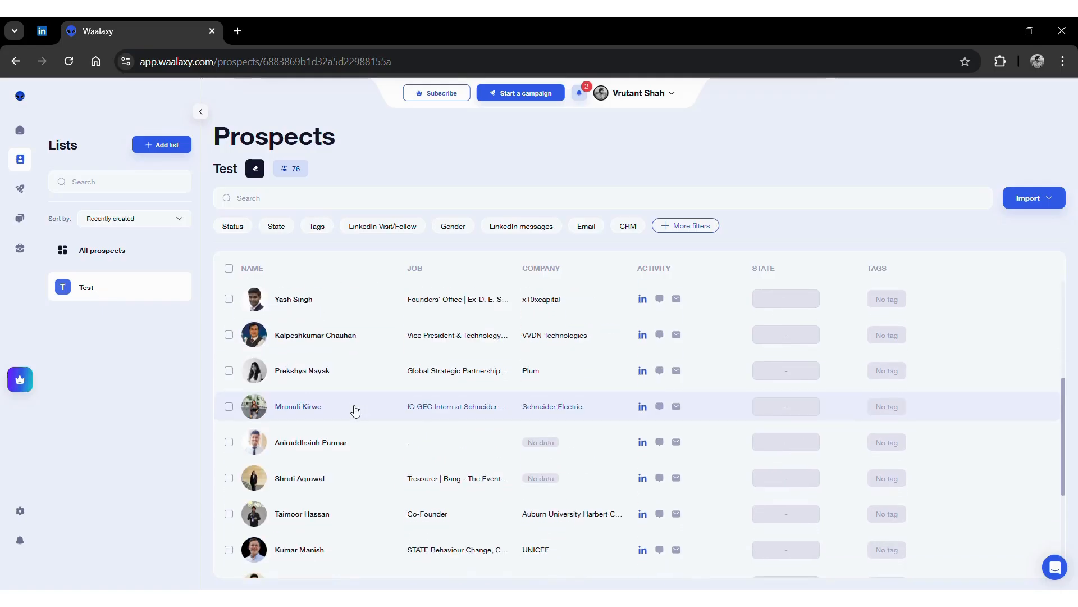
scroll(356, 409, down, 5)
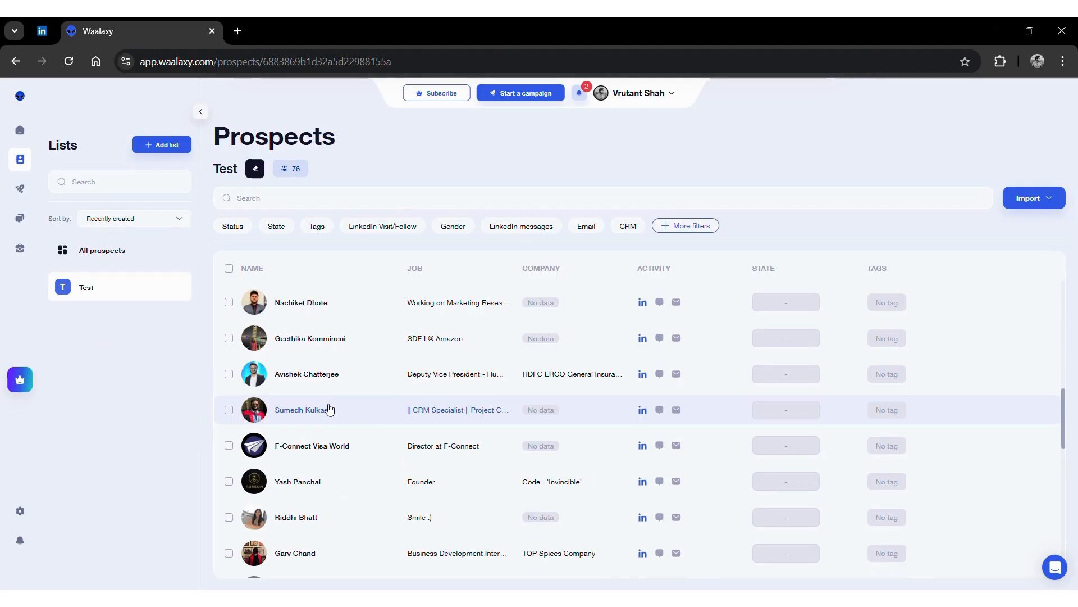
- View one imported prospect's details, then go back to LinkedIn to search
click(330, 409)
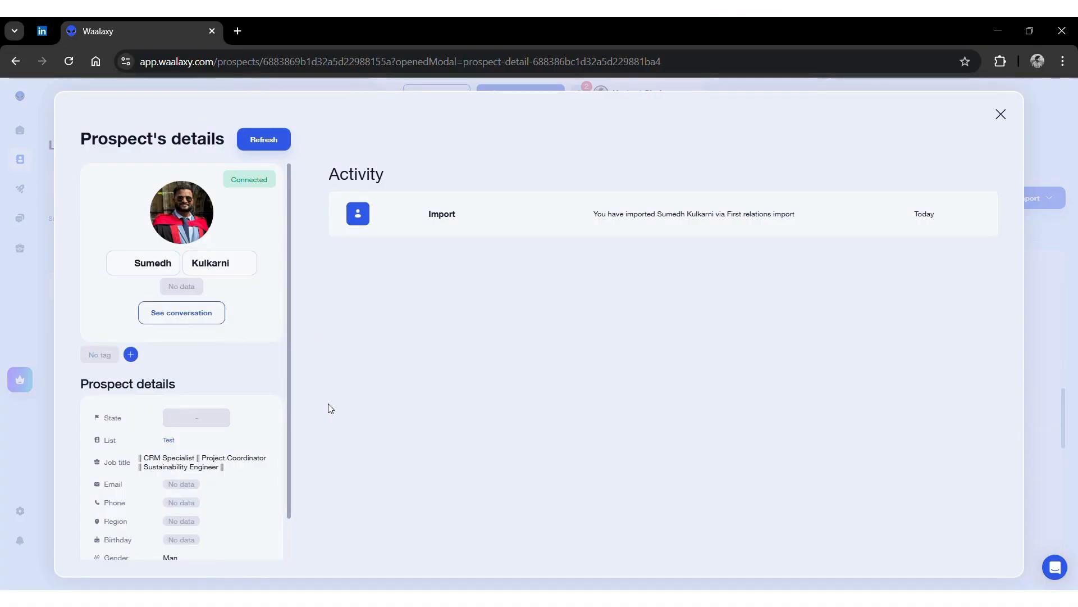
scroll(227, 530, down, 1)
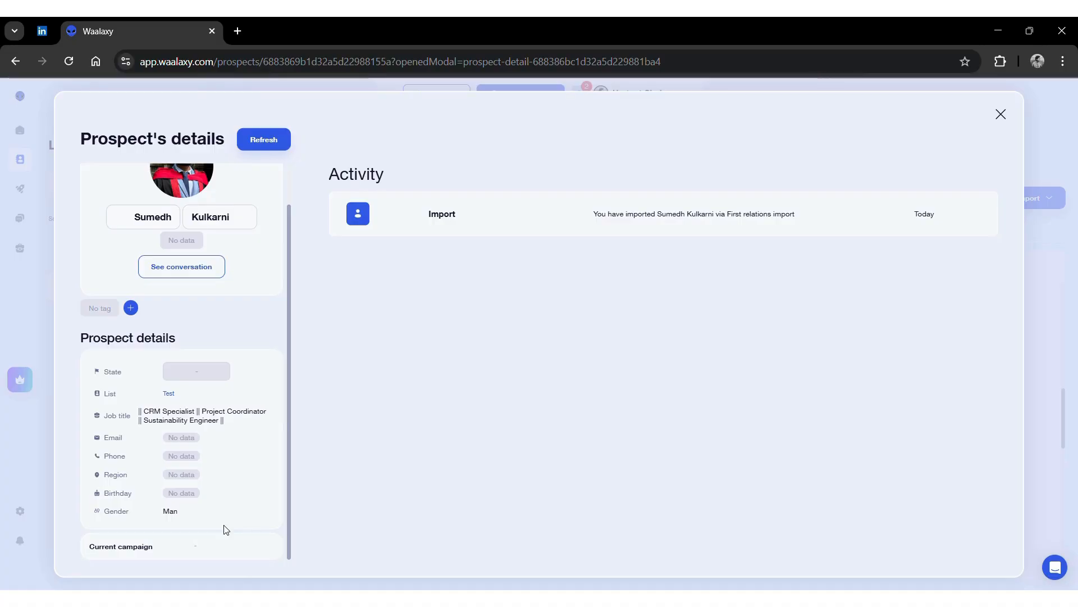
click(1001, 117)
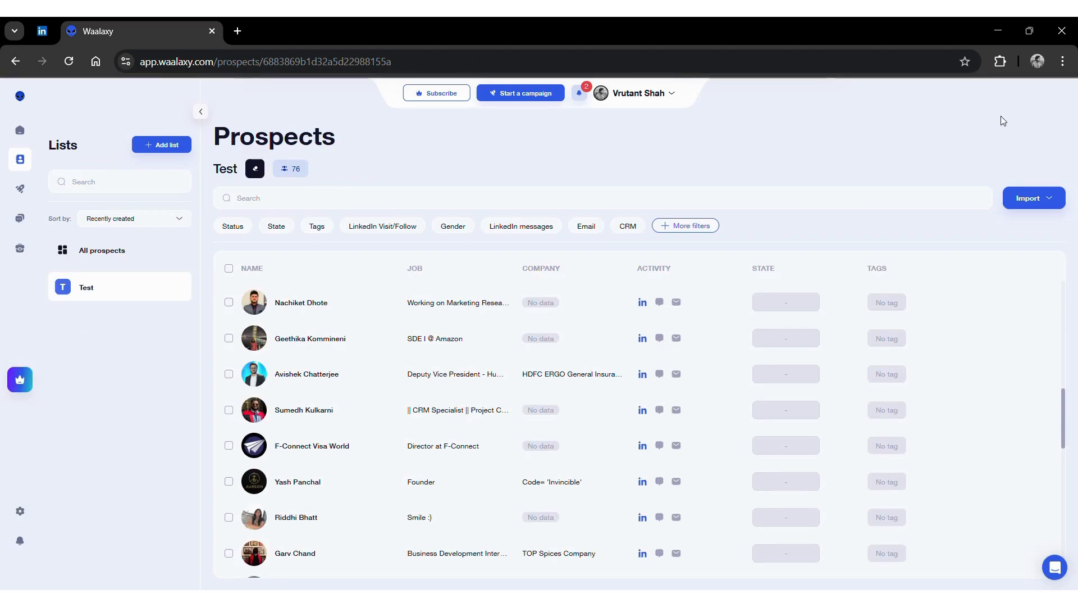
scroll(651, 351, up, 5)
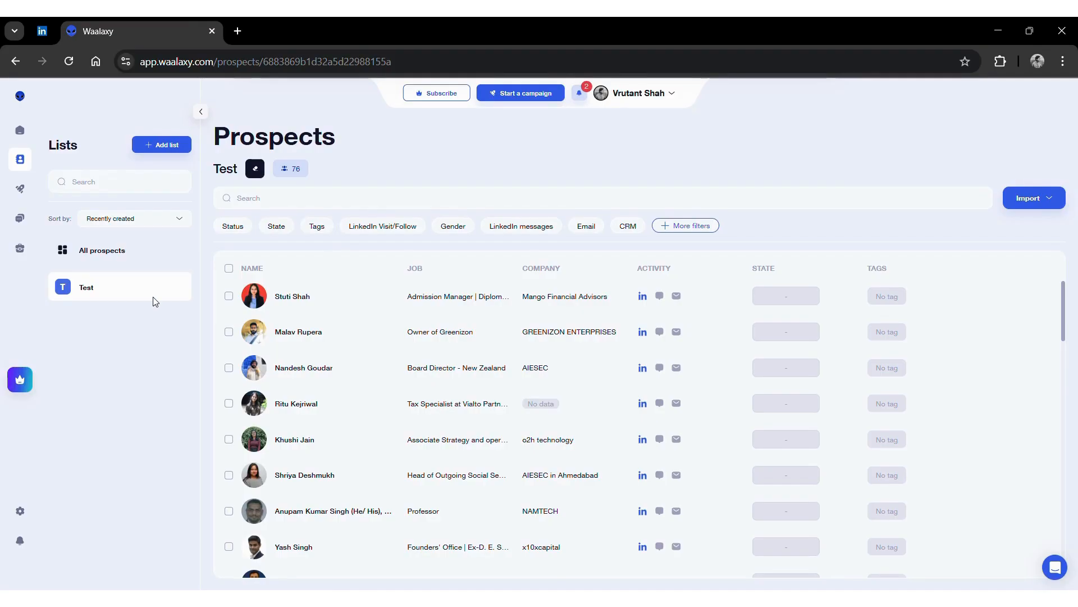
click(40, 30)
click(329, 93)
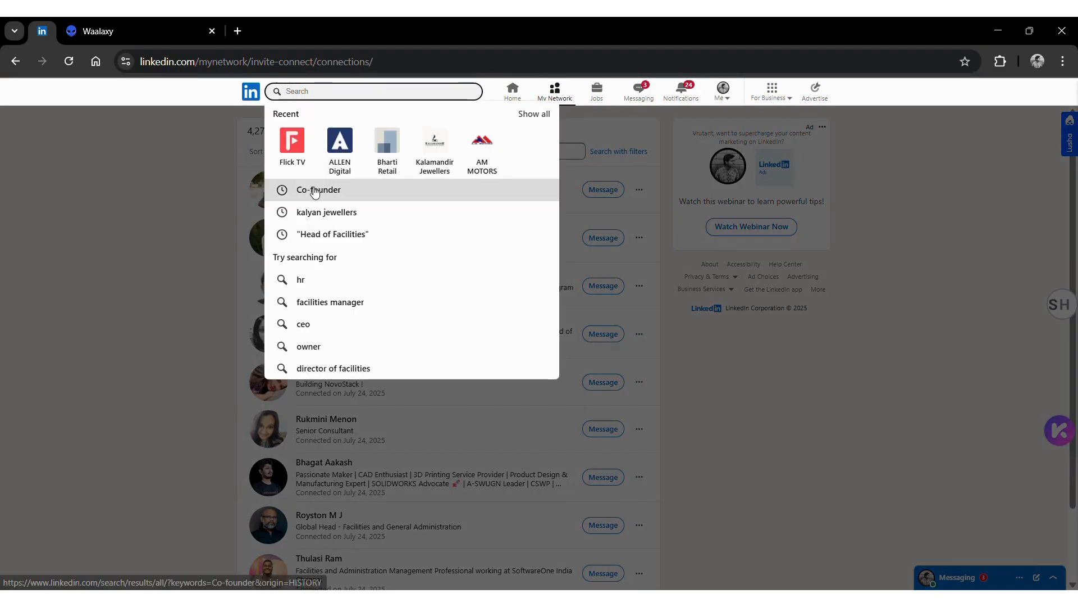
- Search LinkedIn for 'Co-founder' and filter the results to People
click(314, 189)
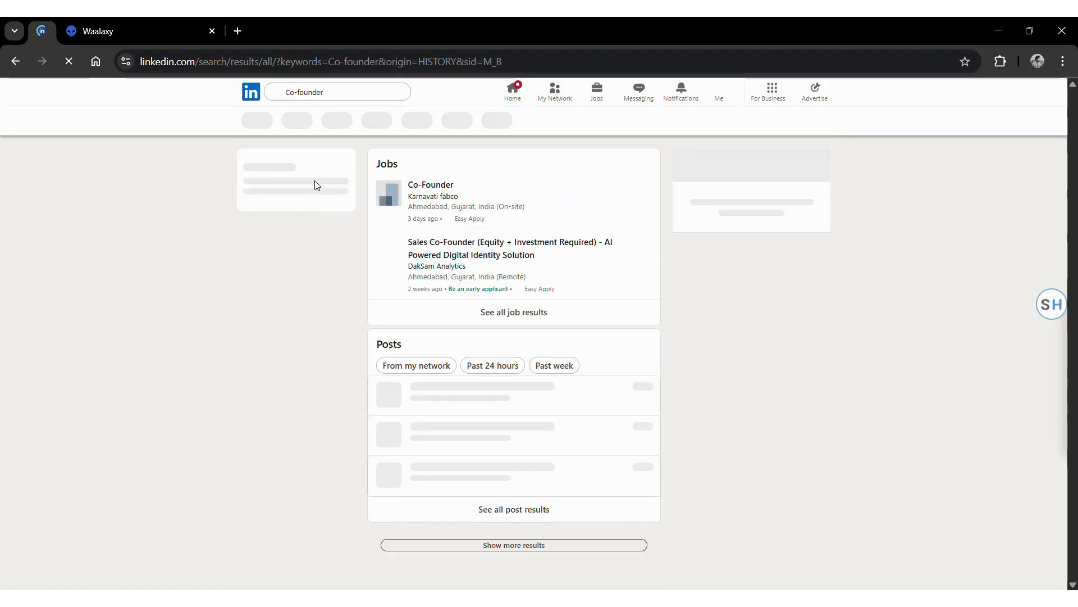
click(322, 121)
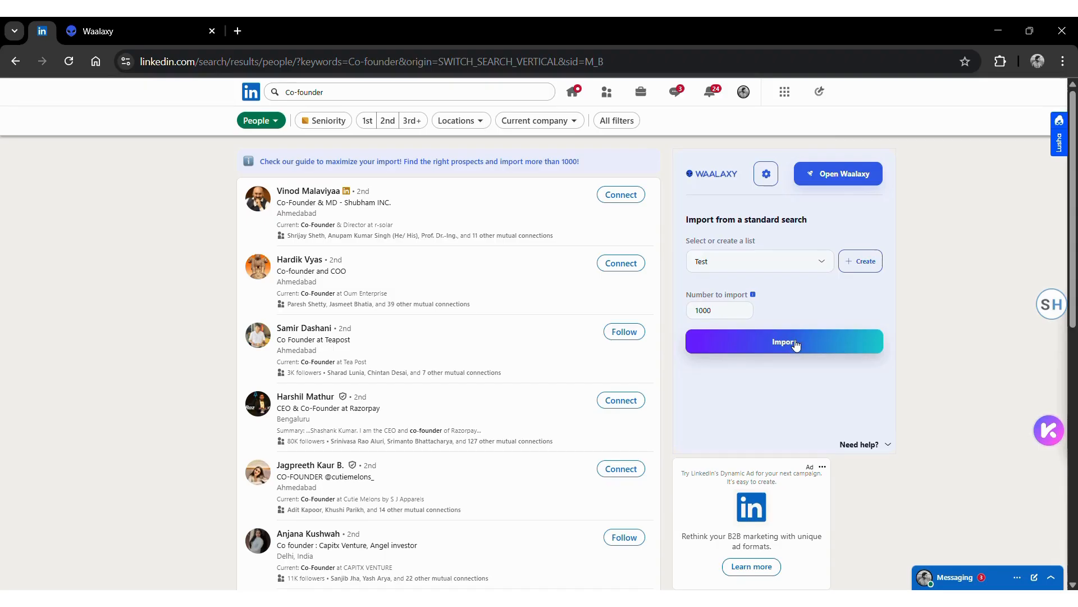
- Create the 'Test 2' list, import the Co-founder people results, and return to Waalaxy
click(860, 261)
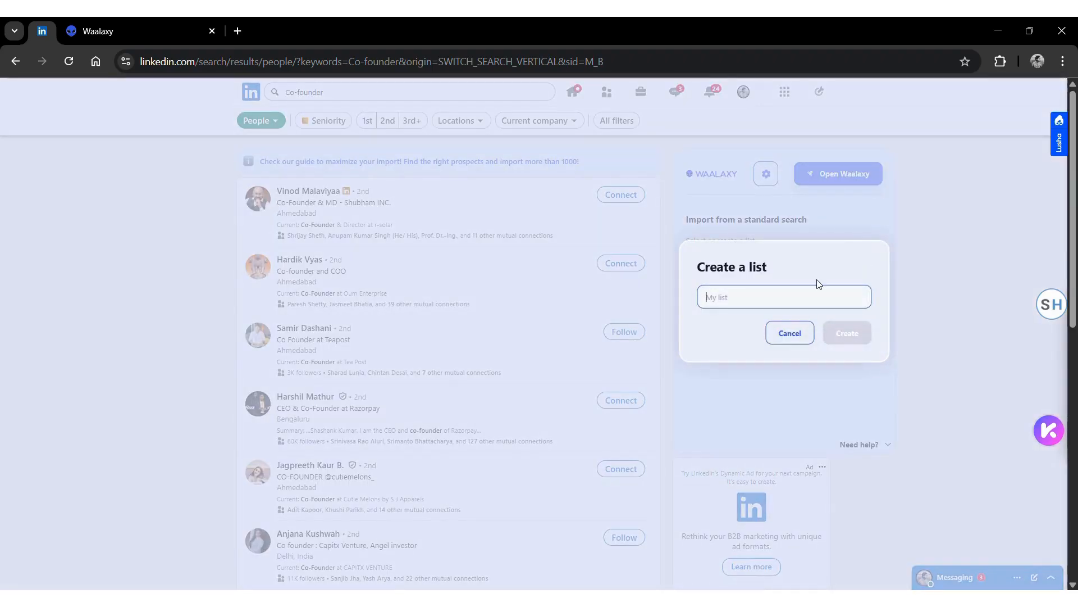
text(Test 2)
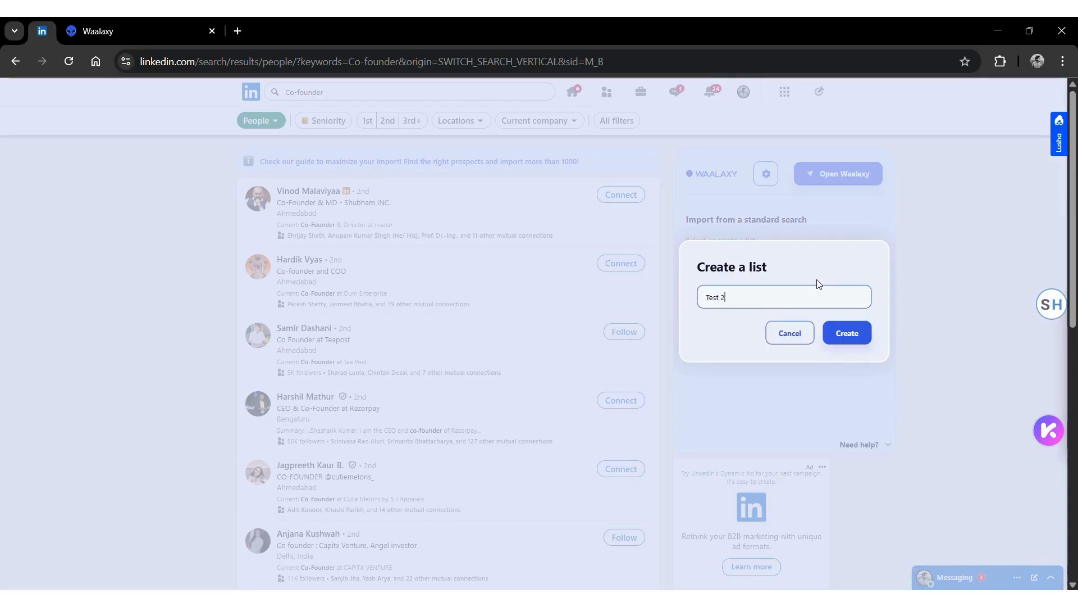
key(Return)
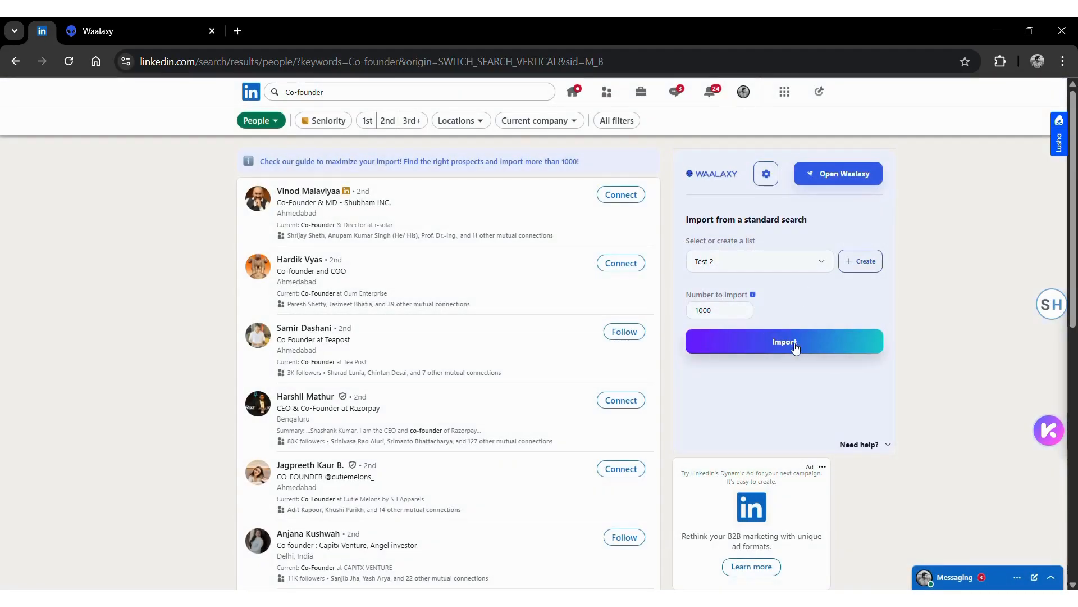
click(794, 344)
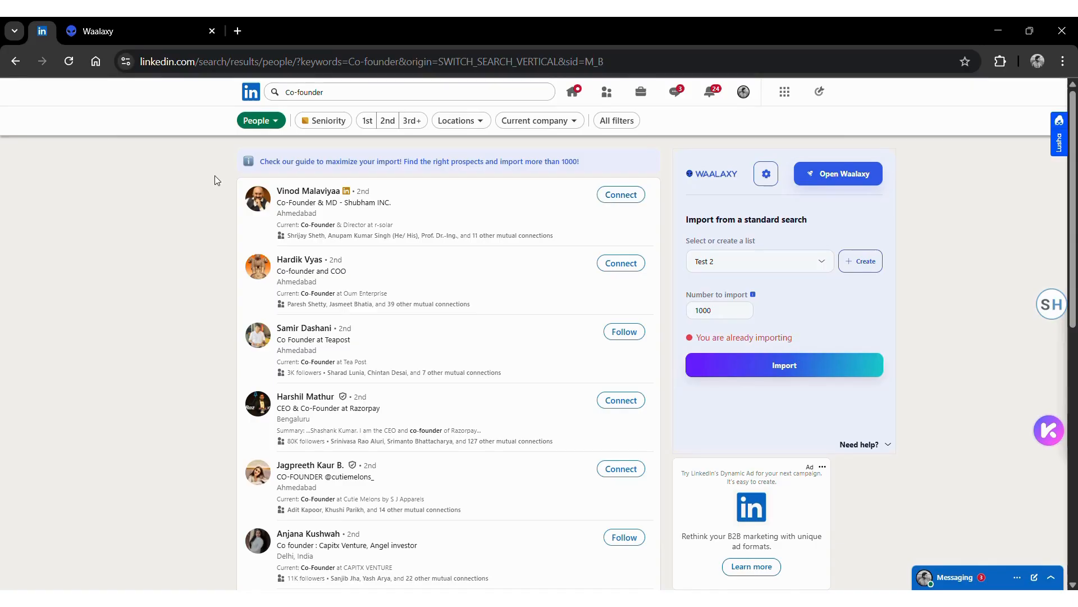
click(157, 36)
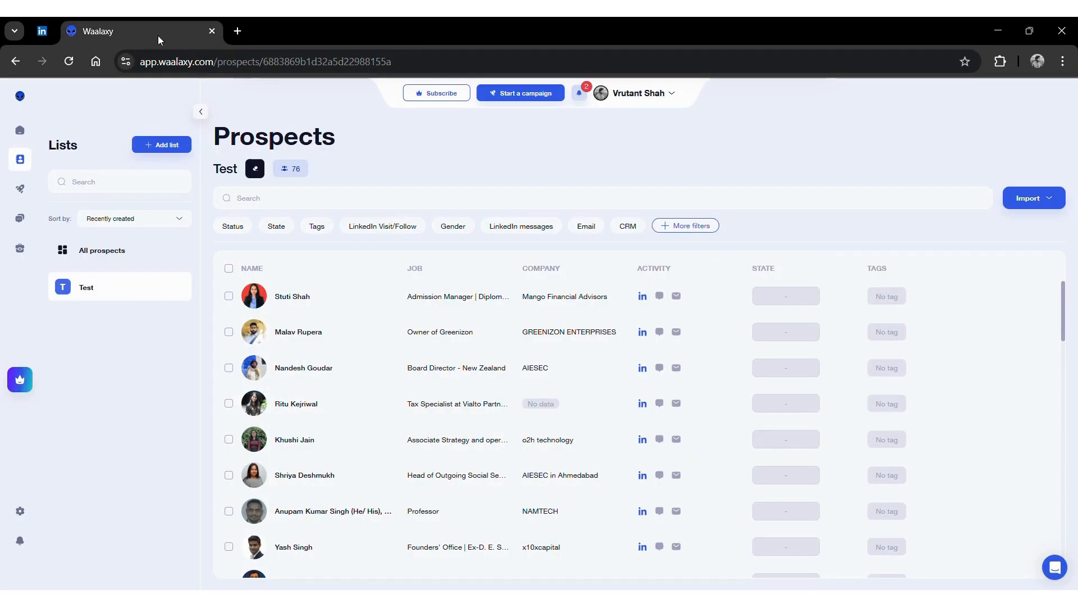
- From the Home dashboard go to Campaigns and start a new campaign
mouse_move(34, 158)
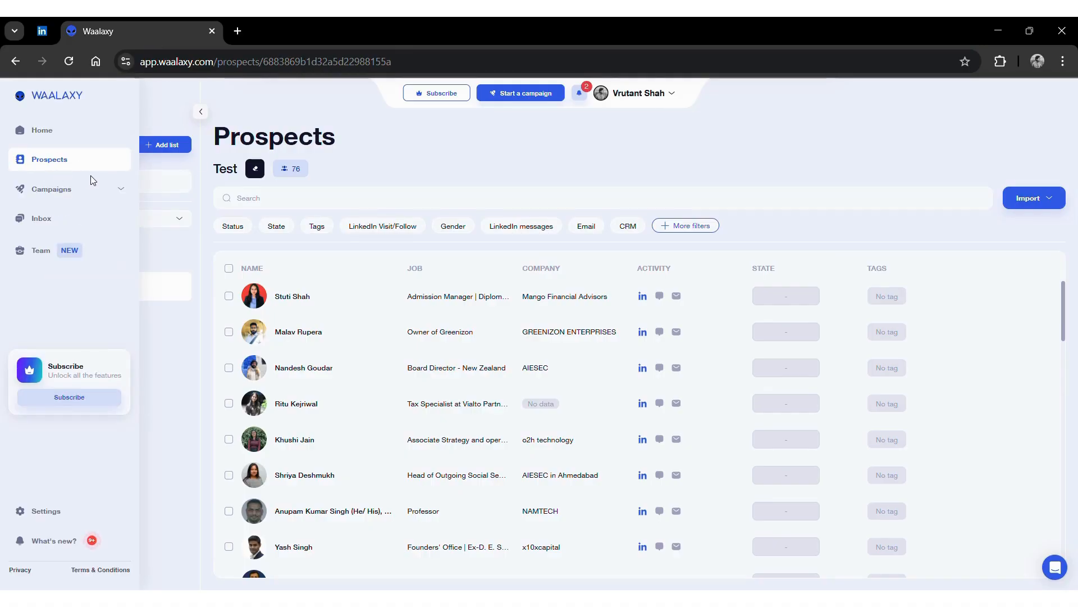
click(58, 144)
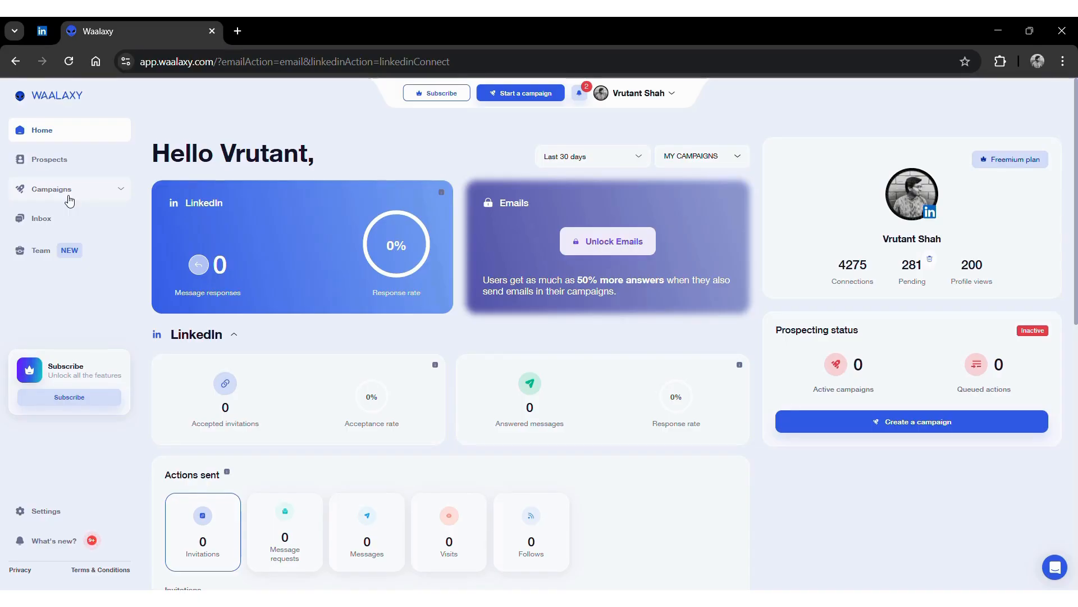
click(52, 189)
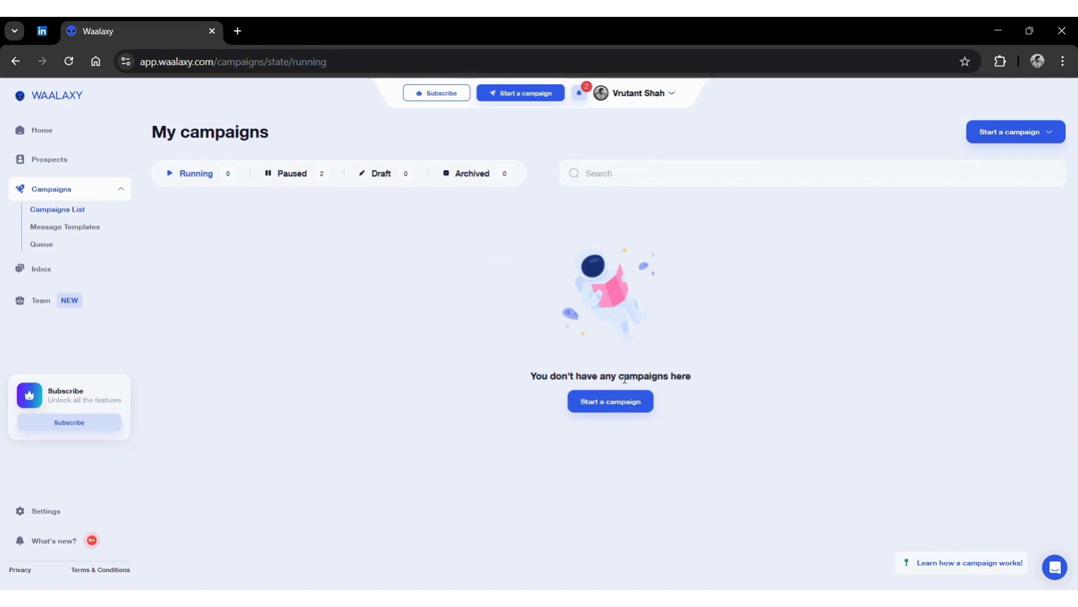
click(623, 404)
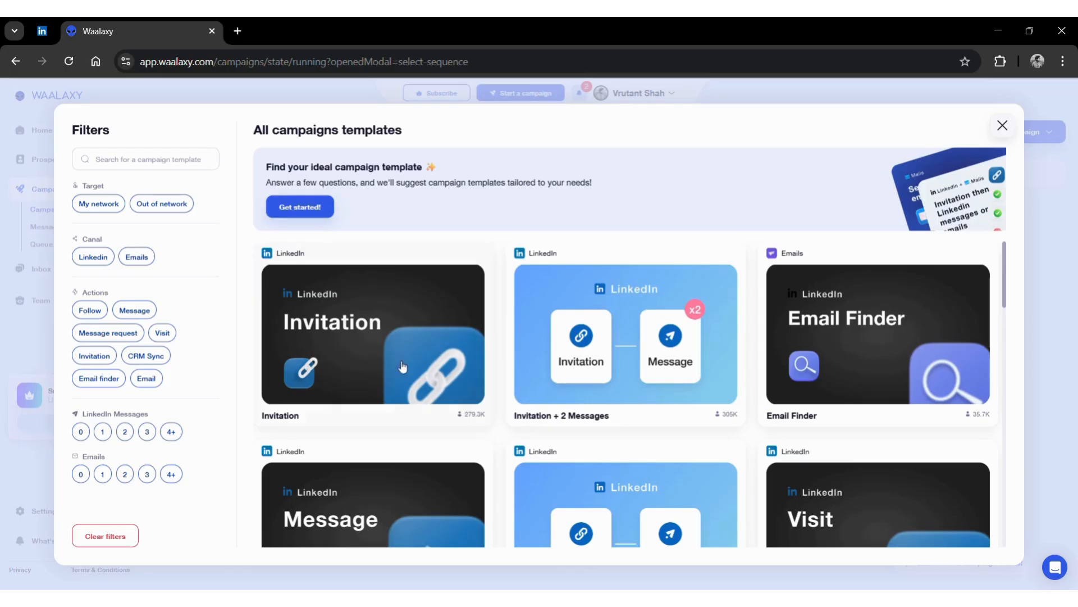
- Pick the Invitation template and keep the default campaign name
mouse_move(414, 363)
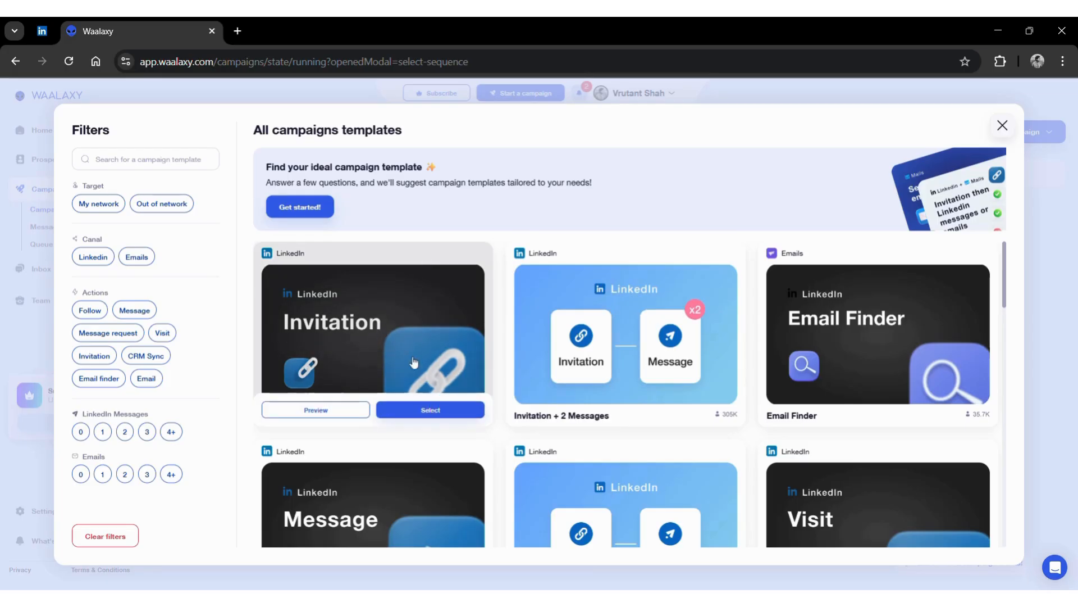
click(431, 410)
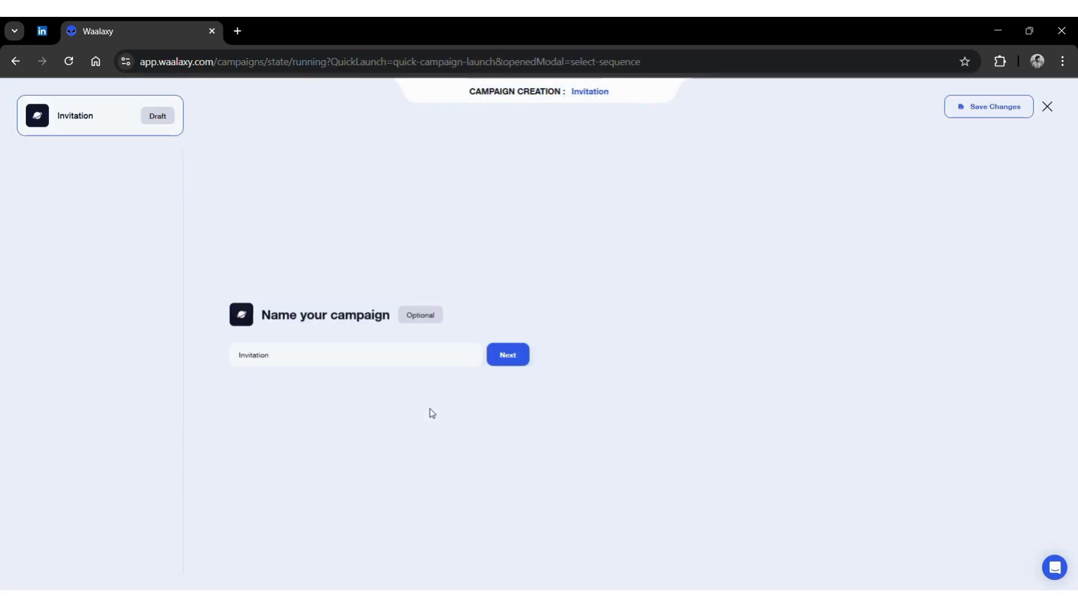
click(508, 362)
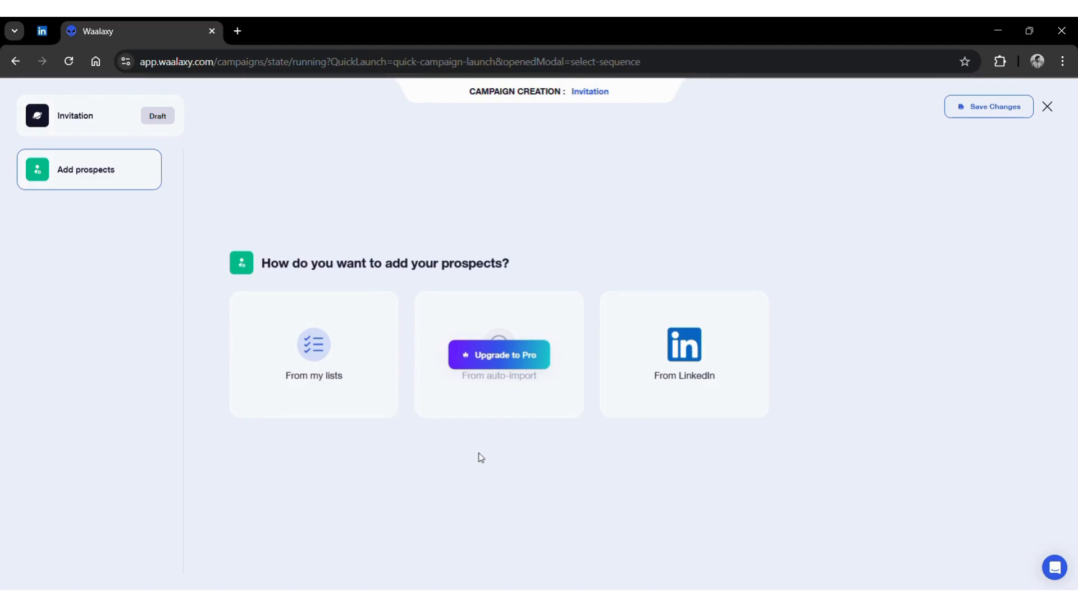
- Add all 570 prospects from the Test 2 list to the campaign
click(329, 370)
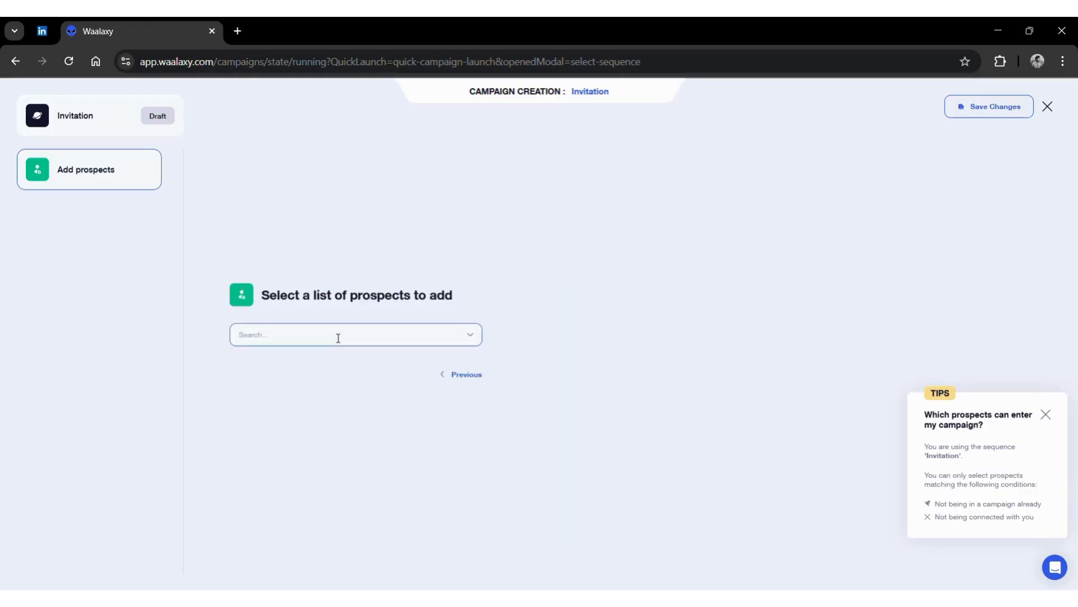
click(310, 397)
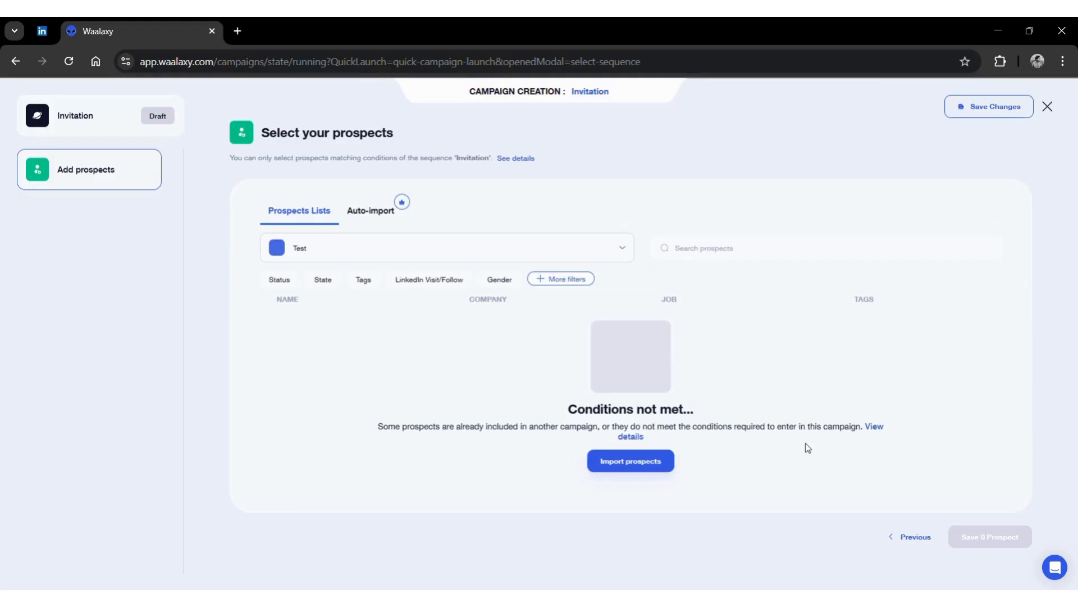
click(909, 538)
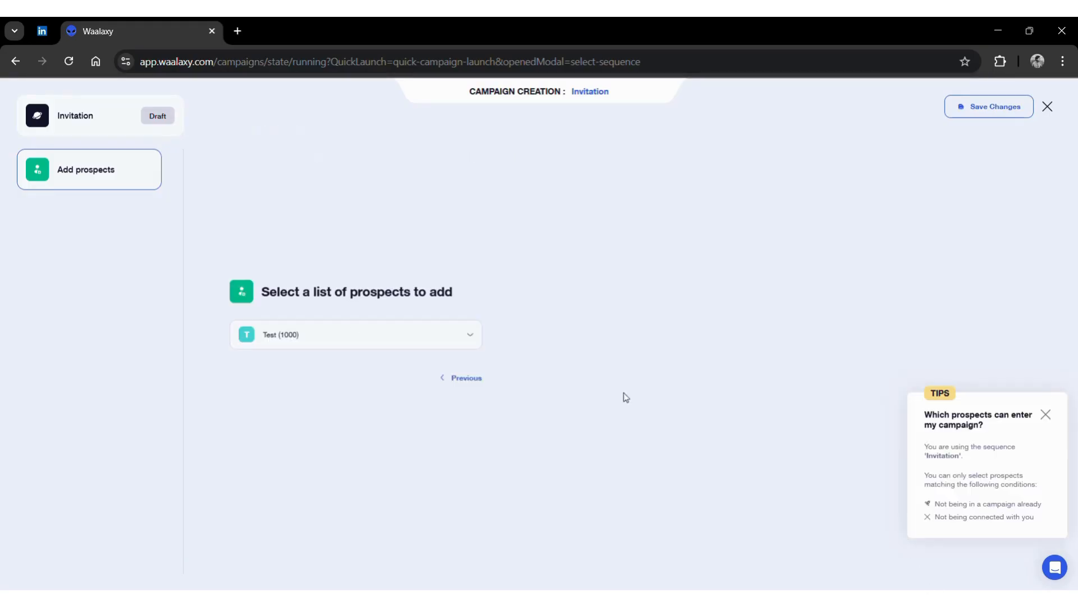
click(380, 334)
click(320, 373)
click(362, 339)
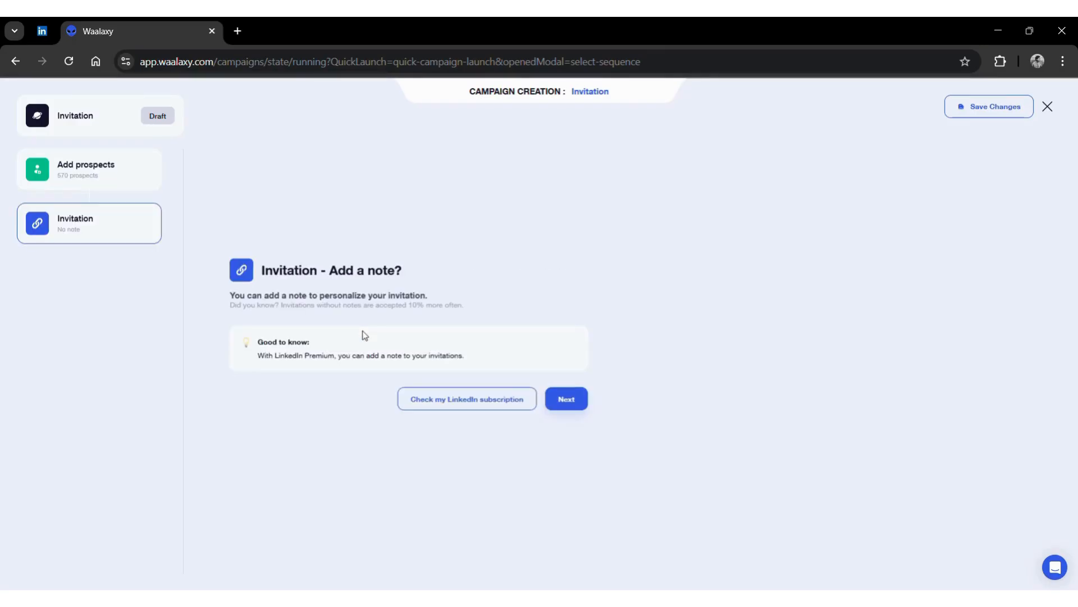
- Skip the invitation note to reach the check-up, then quit without saving and close the templates
click(561, 402)
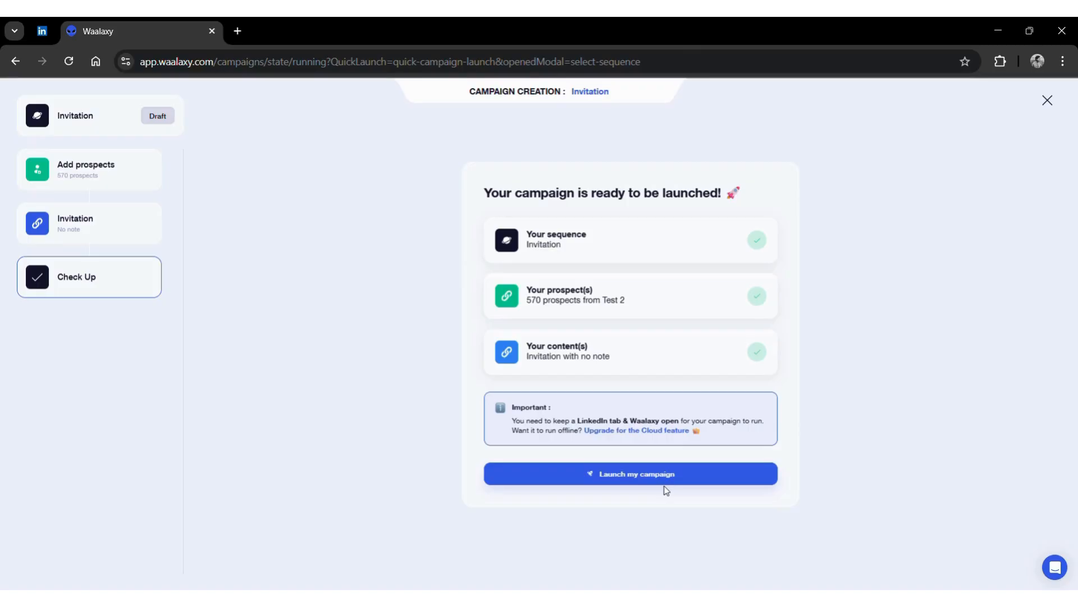
click(1048, 102)
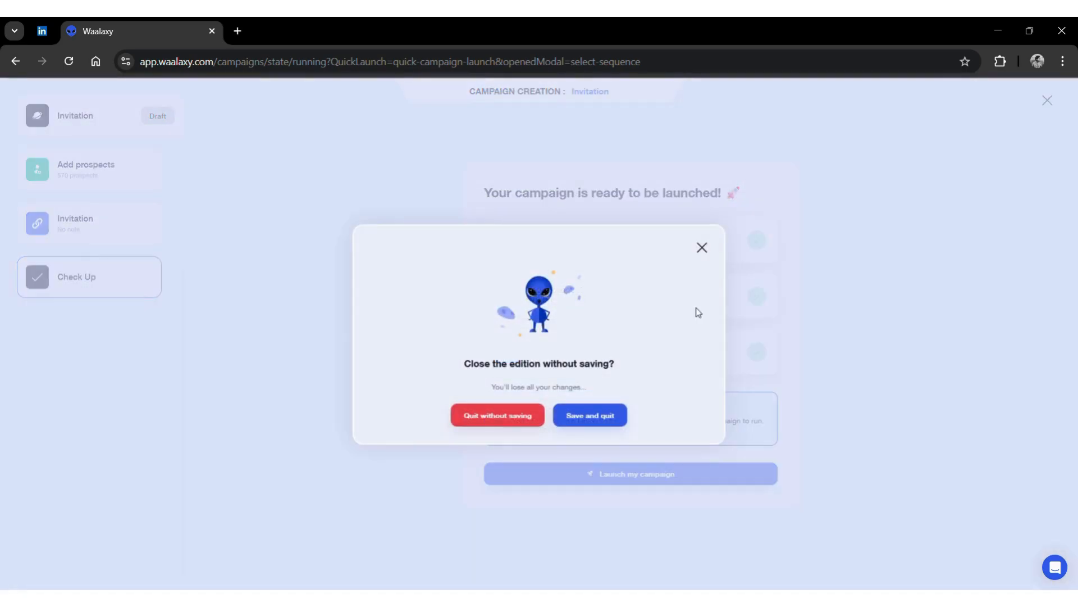
click(503, 423)
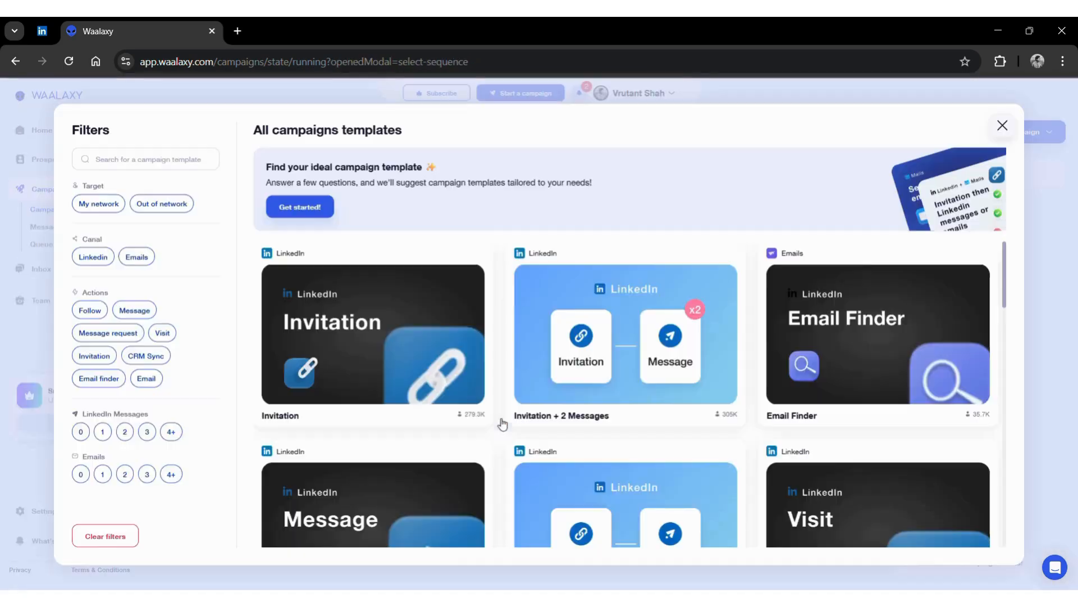
click(1002, 125)
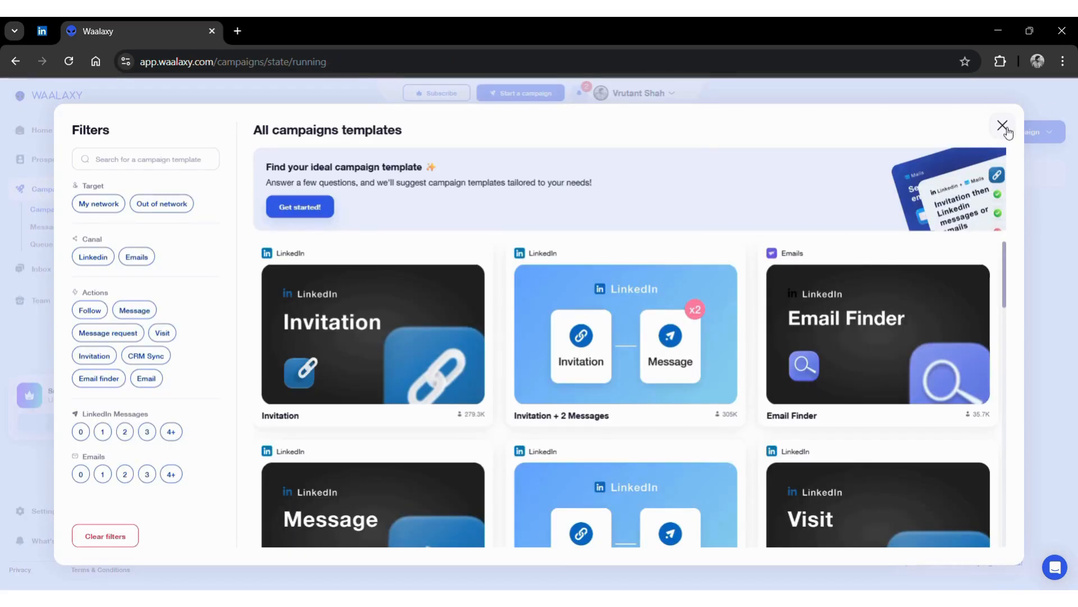